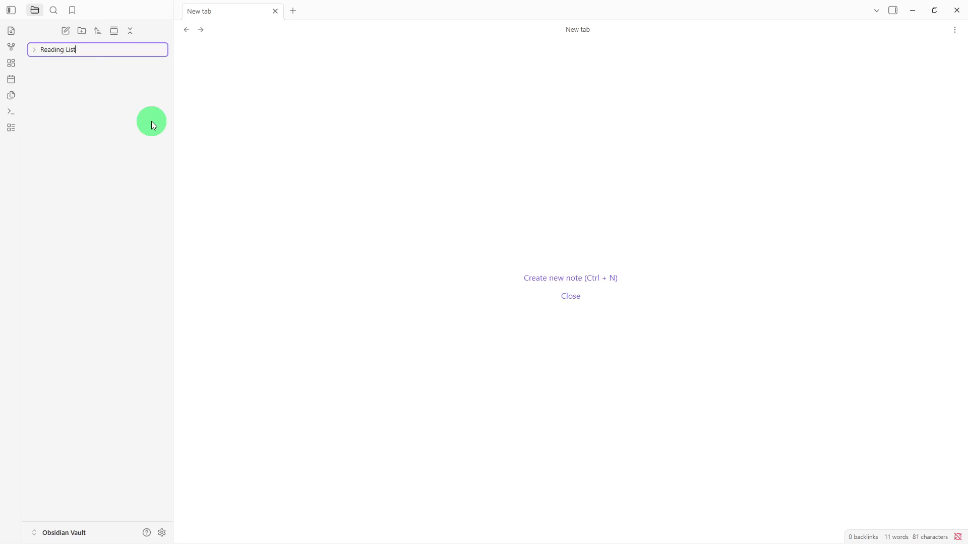
Create two more vault folders named Book Notes and References alongside the Reading List folder.
{"action": "left_click", "coordinate": [85, 37]}
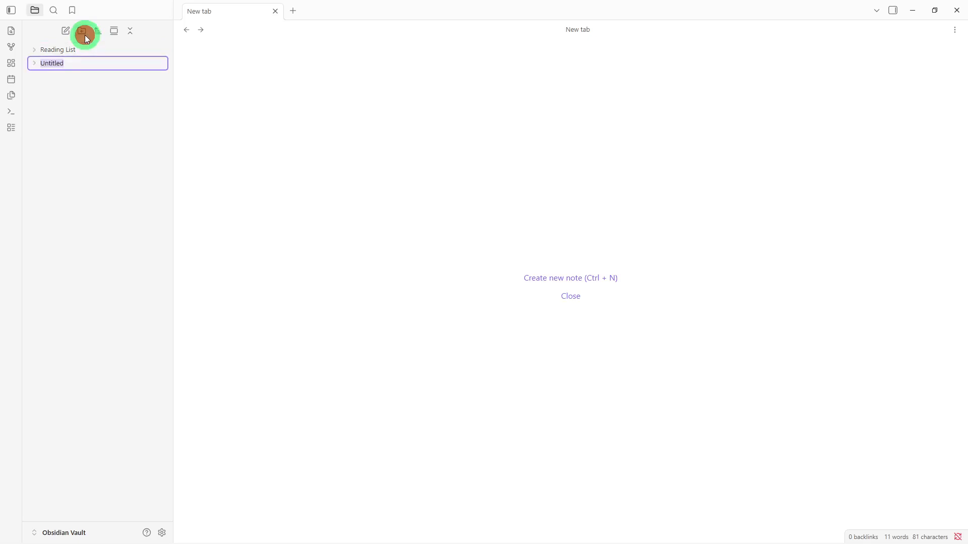
{"action": "key", "text": "BackSpace"}
{"action": "type", "text": "Book Notes"}
{"action": "key", "text": "Return"}
{"action": "left_click", "coordinate": [85, 35]}
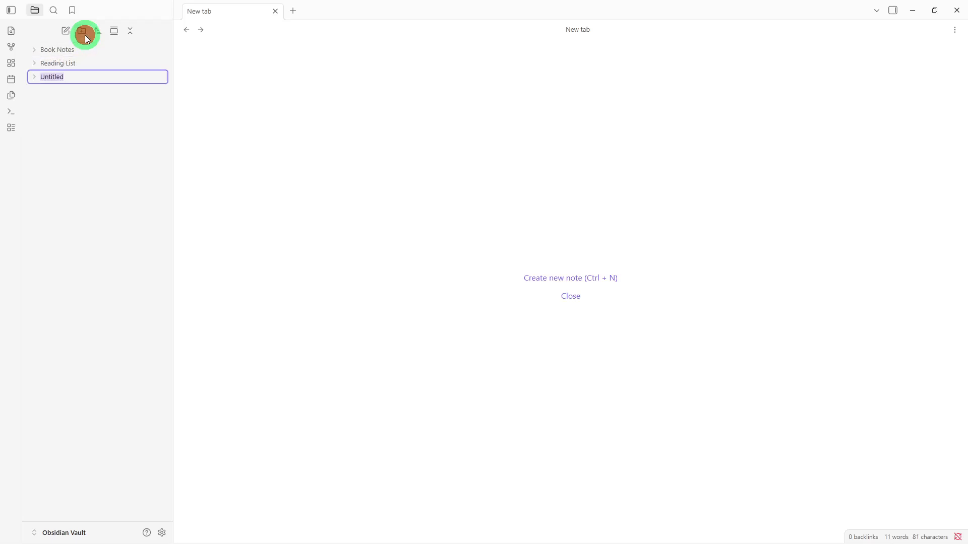
{"action": "key", "text": "BackSpace"}
{"action": "type", "text": "References"}
{"action": "key", "text": "Return"}
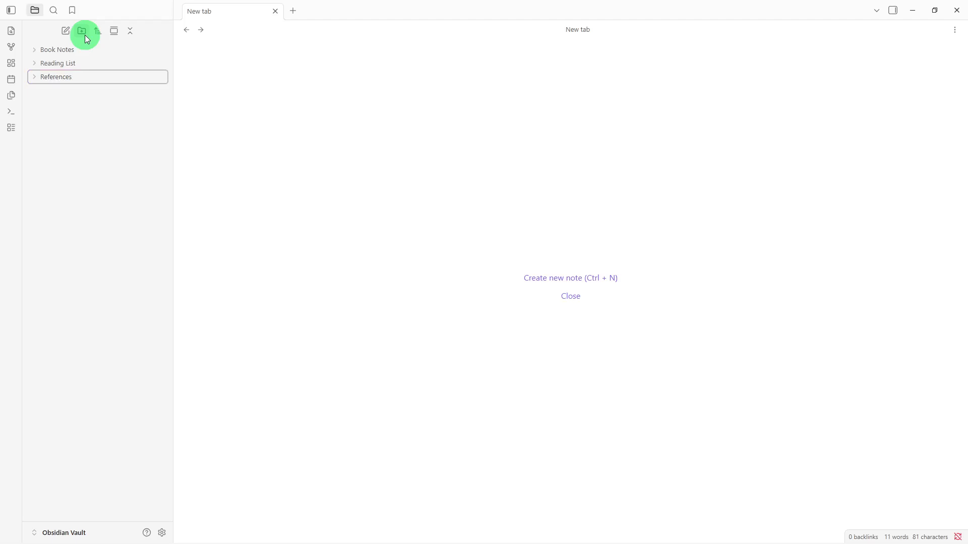
{"action": "left_click", "coordinate": [99, 139]}
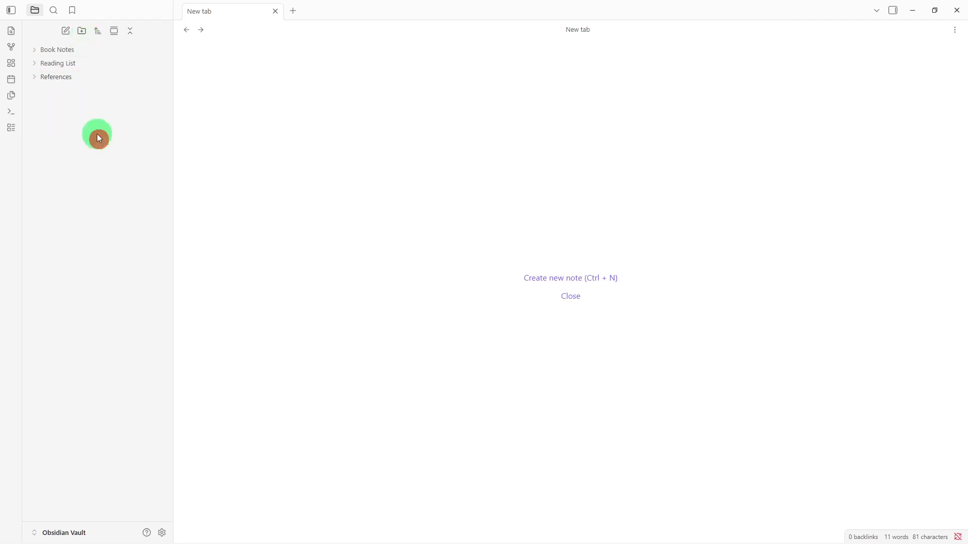
Create a Reading Dashboard note with headings Reading Goals, Currently Reading, Books To Read, Recently Finished, Favorite Books and Related Notes, each followed by a dash.
{"action": "left_click", "coordinate": [70, 35]}
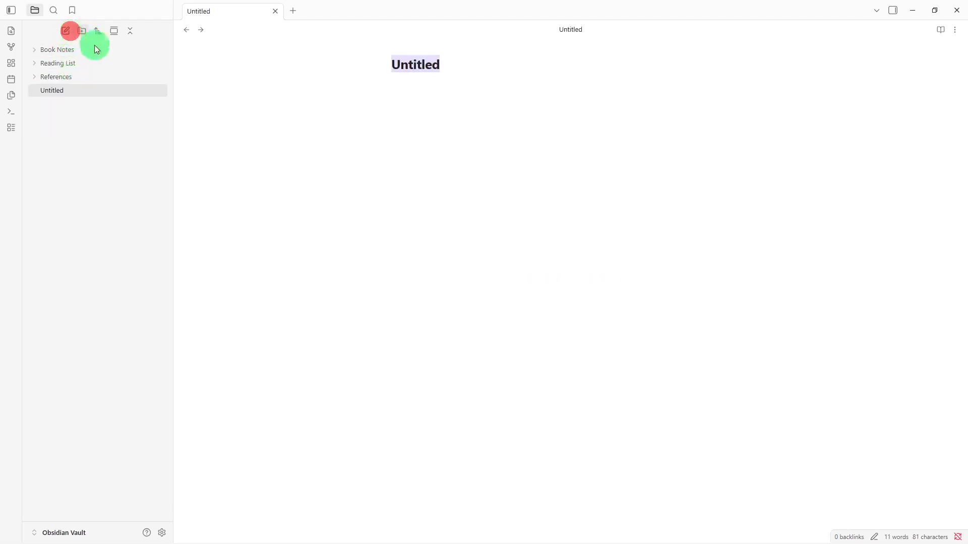
{"action": "key", "text": "BackSpace"}
{"action": "type", "text": "R"}
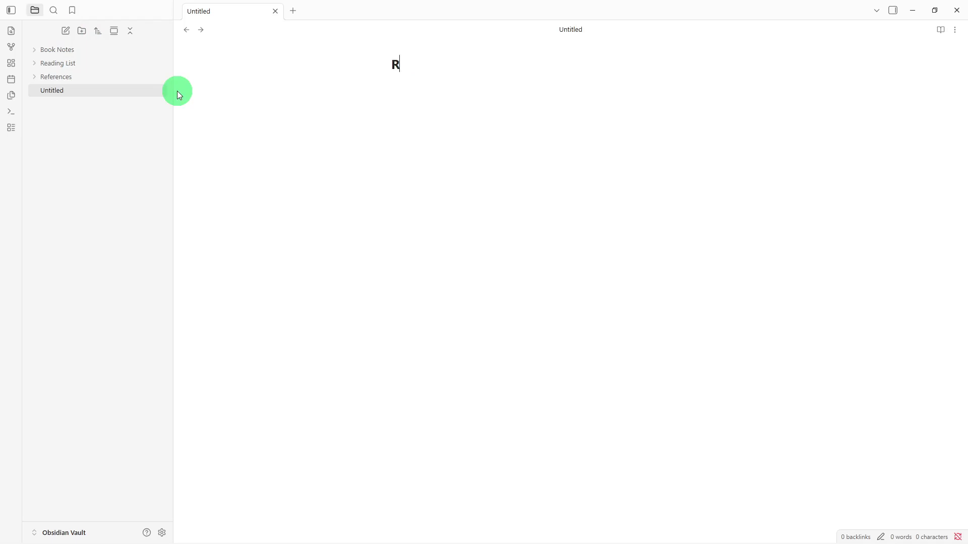
{"action": "type", "text": "eading Das"}
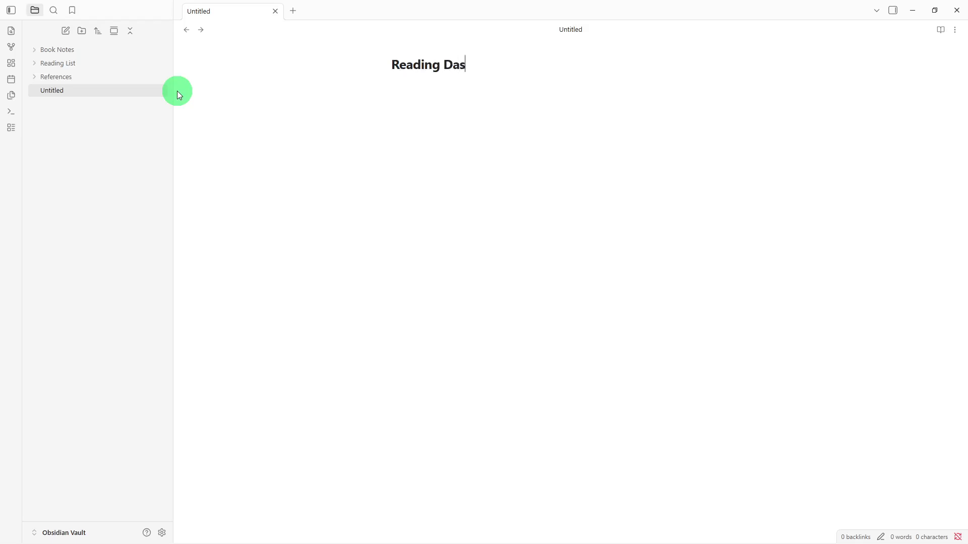
{"action": "type", "text": "hboar"}
{"action": "type", "text": "d"}
{"action": "key", "text": "Return"}
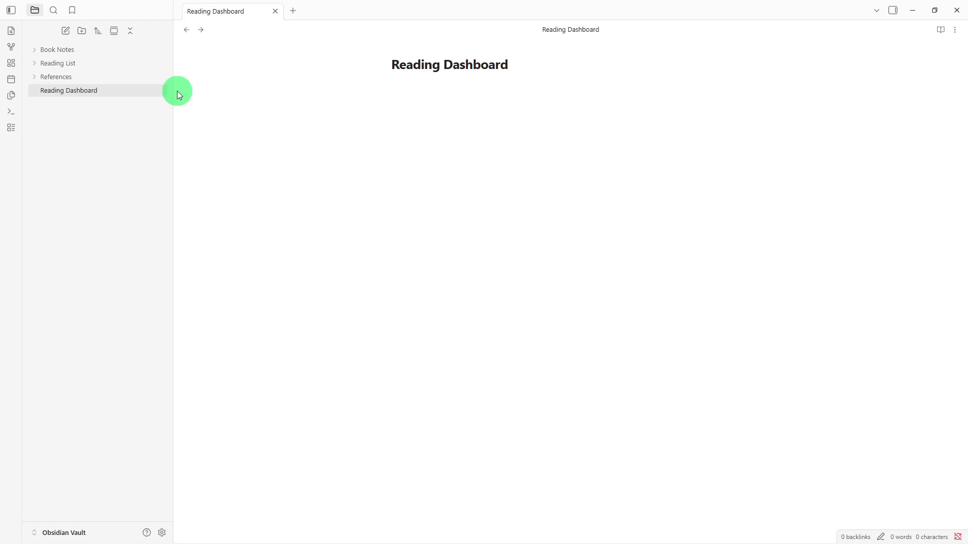
{"action": "type", "text": "## Reading Goals -   ## Currently Reading -   ## Books To Read -   ## Recently Finished -   ## Favorite Books -   ## Related Notes -"}
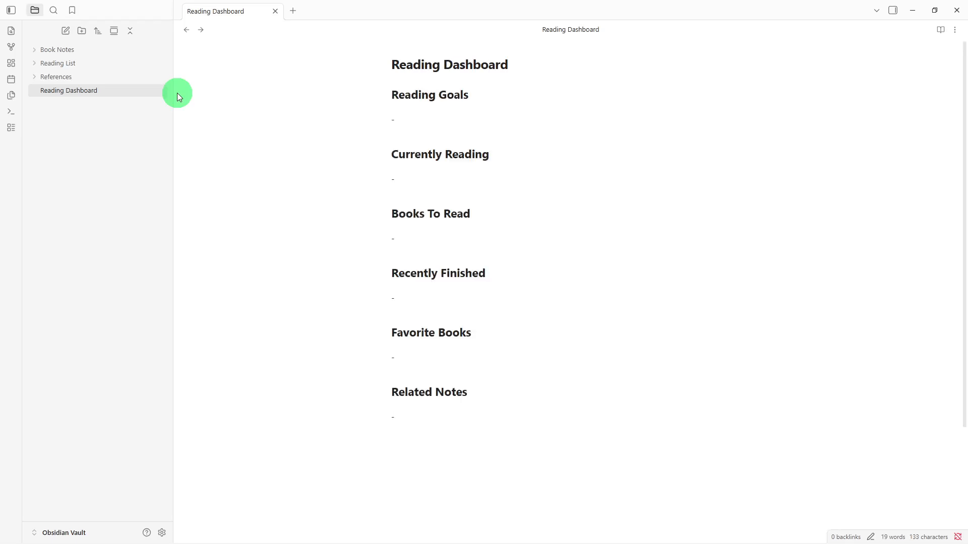
Move the Reading Dashboard note into the Reading List folder and expand that folder.
{"action": "left_click", "coordinate": [139, 92]}
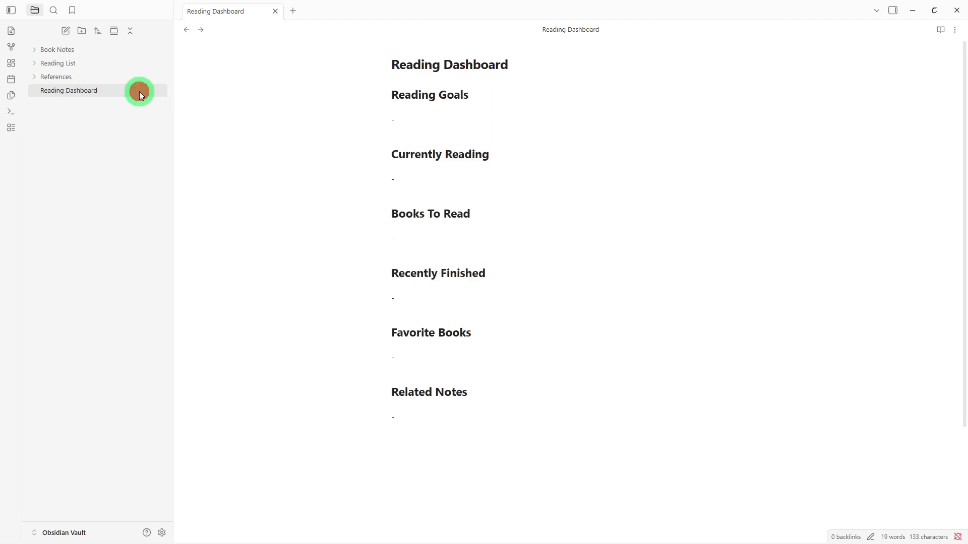
{"action": "left_click_drag", "start_coordinate": [139, 91], "coordinate": [142, 68]}
{"action": "left_click", "coordinate": [142, 67]}
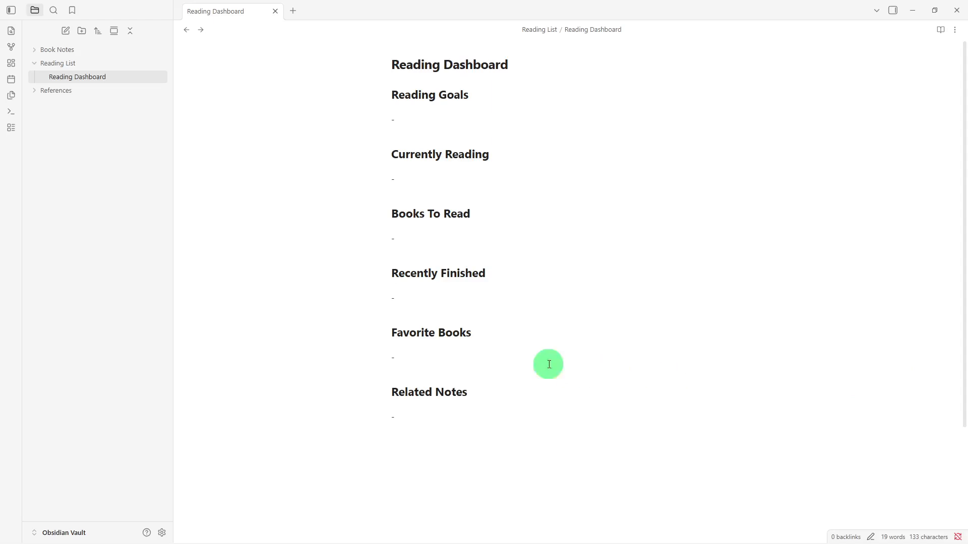
Create a Book Summary note with Book Information (Title, Author, Genre, Date Started, Date Finished), Summary, Key Takeaways, Favorite Quotes, Personal Reflections and Related Books sections.
{"action": "right_click", "coordinate": [123, 155]}
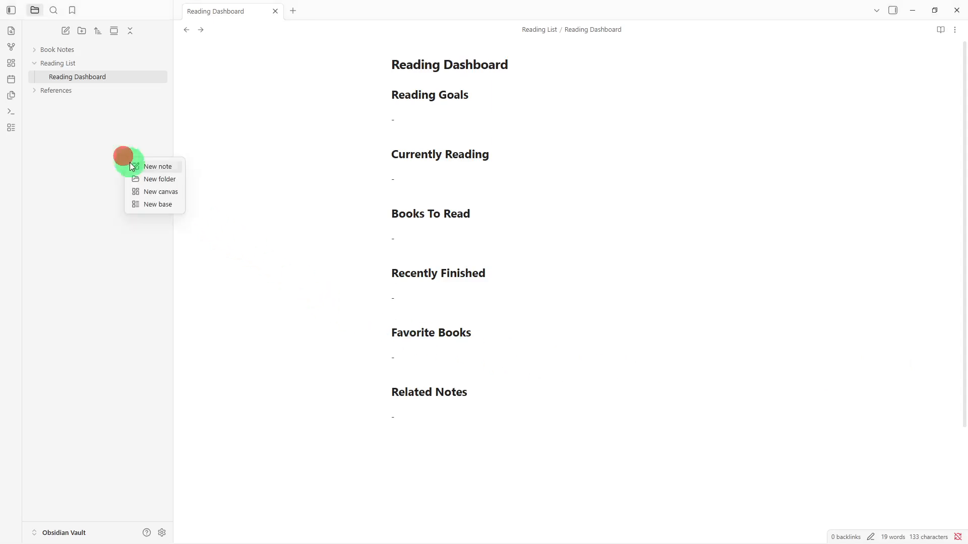
{"action": "left_click", "coordinate": [129, 162]}
{"action": "key", "text": "BackSpace"}
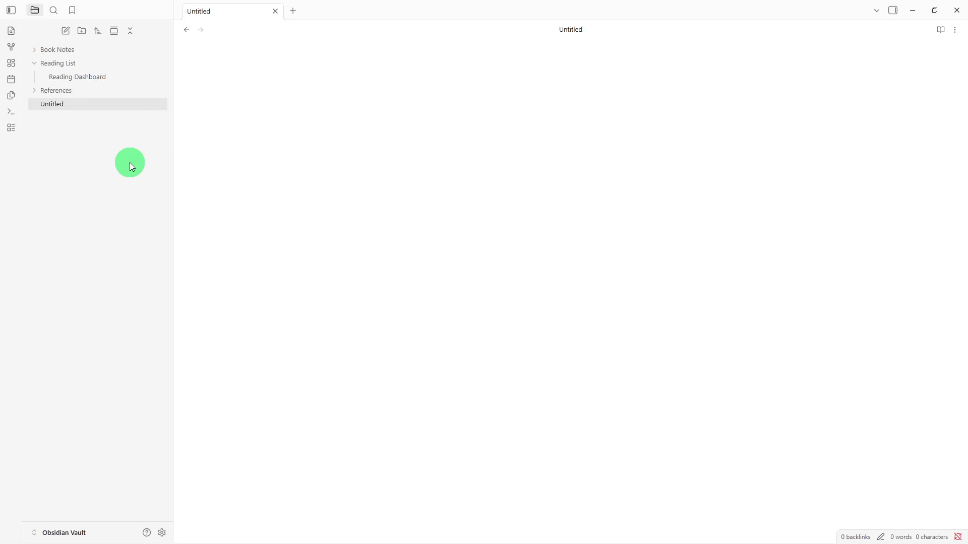
{"action": "type", "text": "Book Summary"}
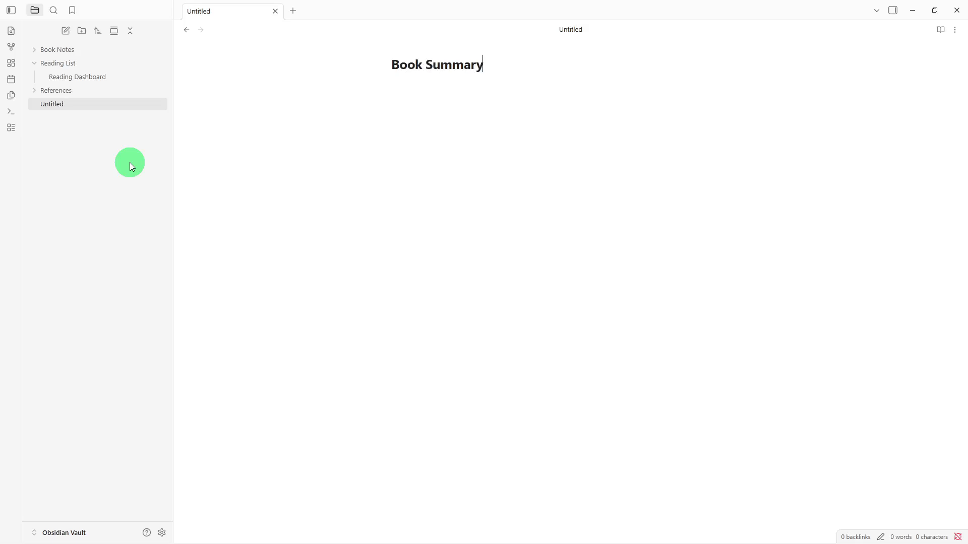
{"action": "key", "text": "Return"}
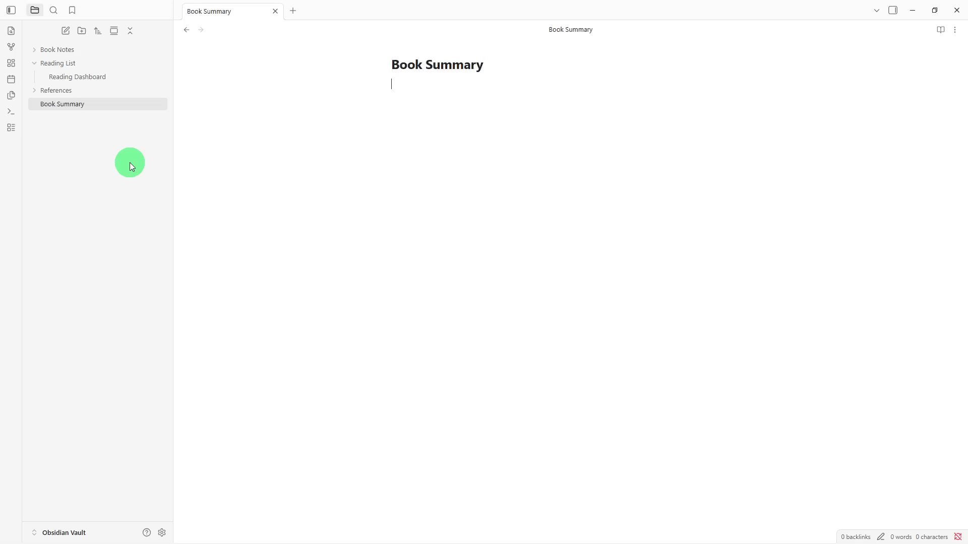
{"action": "type", "text": "Book Information Title: Author: Genre: Date Started: Date Finished: Summary - Key Takeaways - Favorite Quotes - Personal Reflections - Related Books -"}
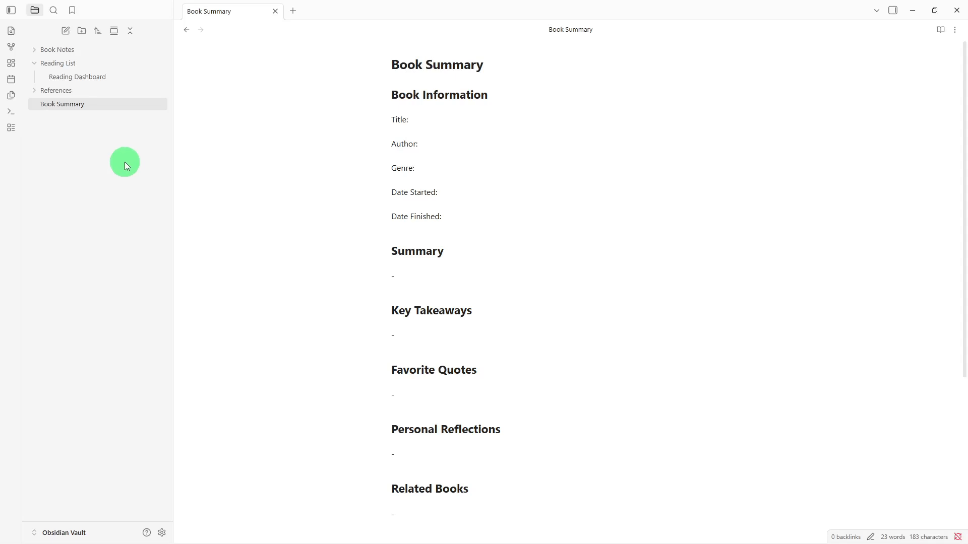
Move the Book Summary note into the Book Notes folder and expand that folder.
{"action": "left_click_drag", "start_coordinate": [84, 104], "coordinate": [101, 52]}
{"action": "left_click", "coordinate": [102, 51]}
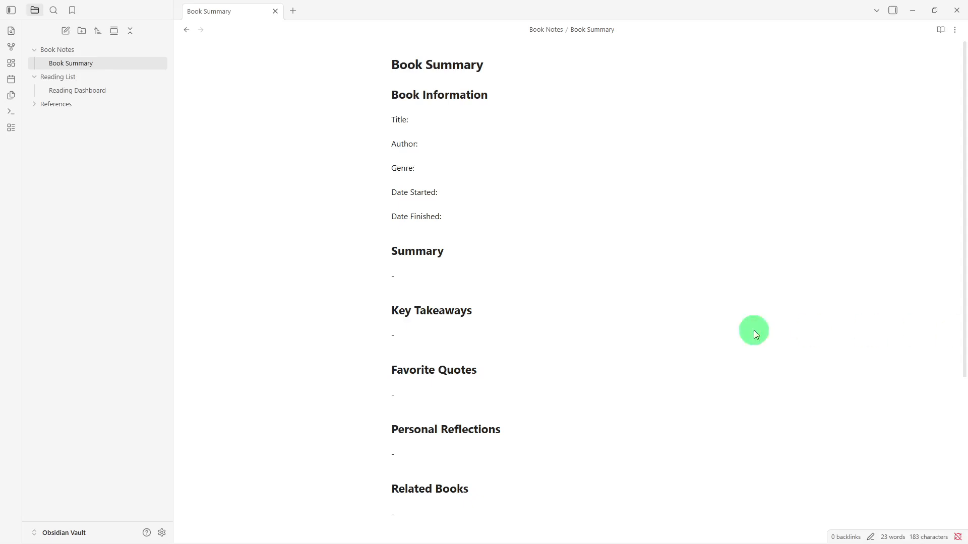
Create a Reading Resources note with headings Recommended Books, Reading Lists, Reference Links, Study Materials and Notes, each followed by a dash.
{"action": "right_click", "coordinate": [100, 194]}
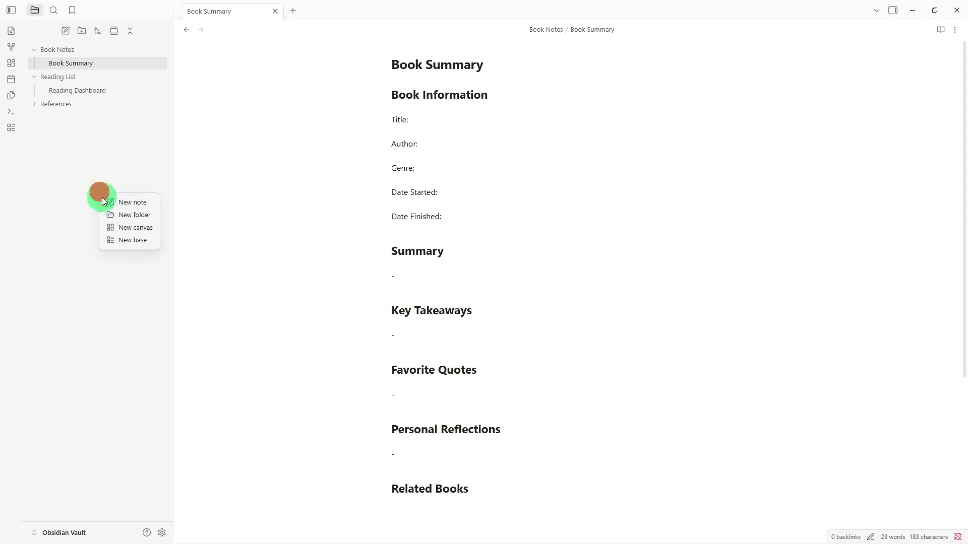
{"action": "left_click", "coordinate": [104, 201]}
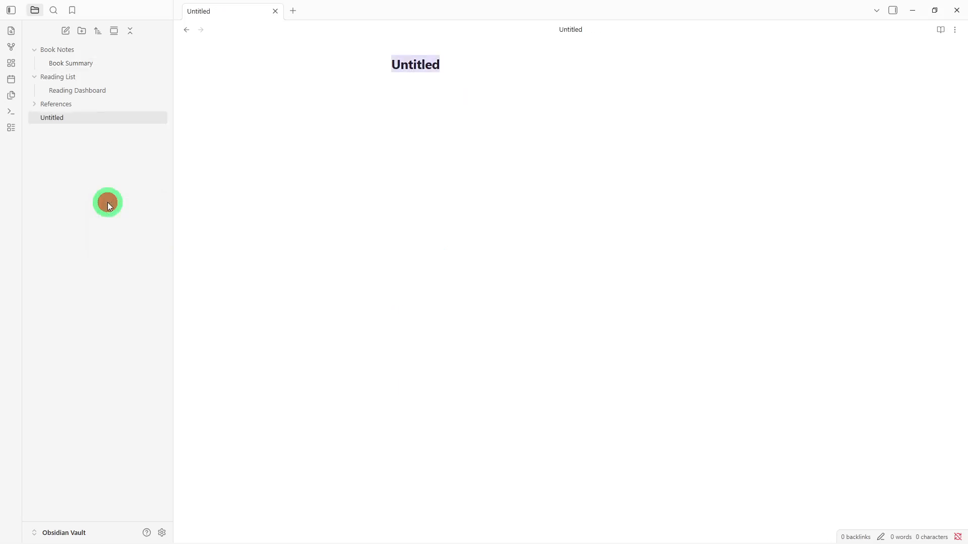
{"action": "key", "text": "BackSpace"}
{"action": "type", "text": "Rea"}
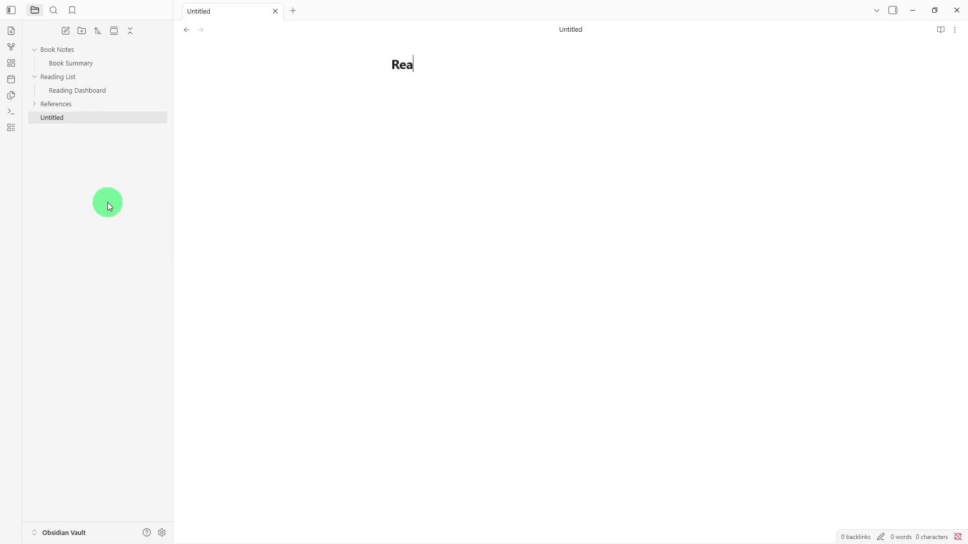
{"action": "type", "text": "ding Resources"}
{"action": "key", "text": "Return"}
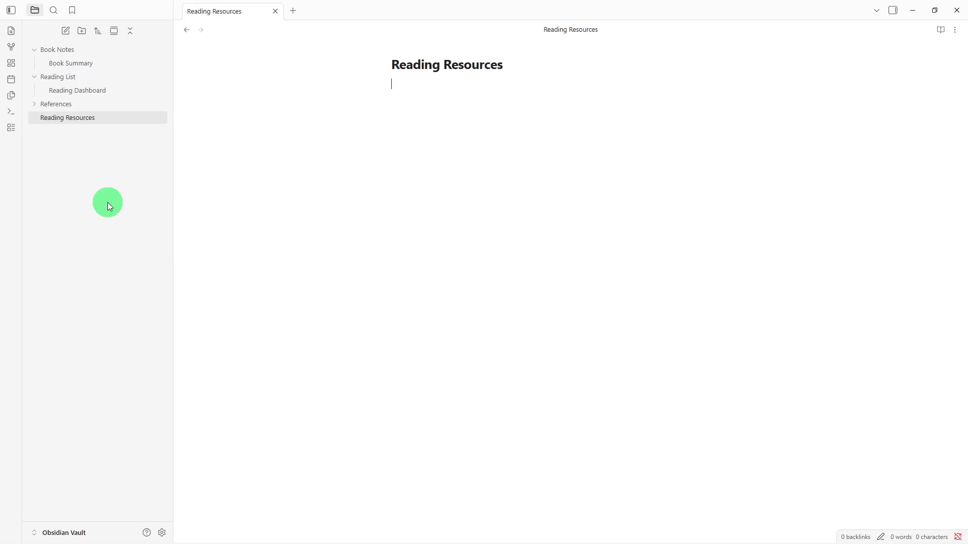
{"action": "type", "text": "## Recommended Books  -  ## Reading Lists  -  ## Reference Links  -  ## Study Materials  -  ## Notes  -"}
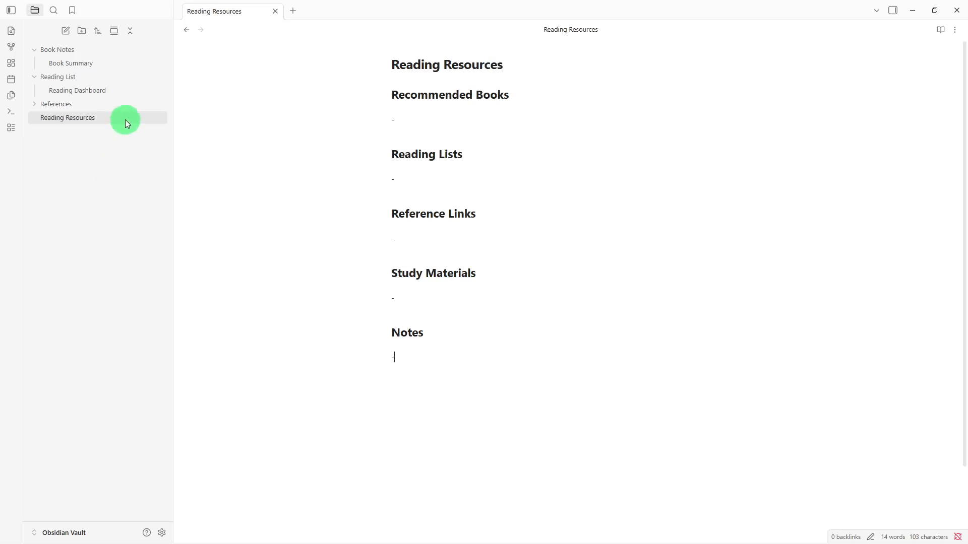
Move the Reading Resources note into the References folder and expand that folder.
{"action": "left_click_drag", "start_coordinate": [125, 119], "coordinate": [129, 103]}
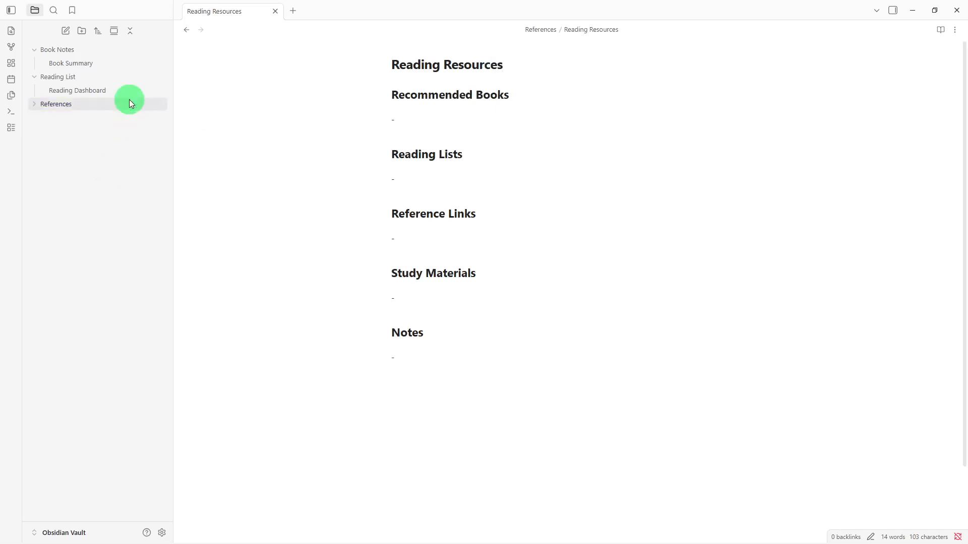
{"action": "left_click", "coordinate": [130, 100]}
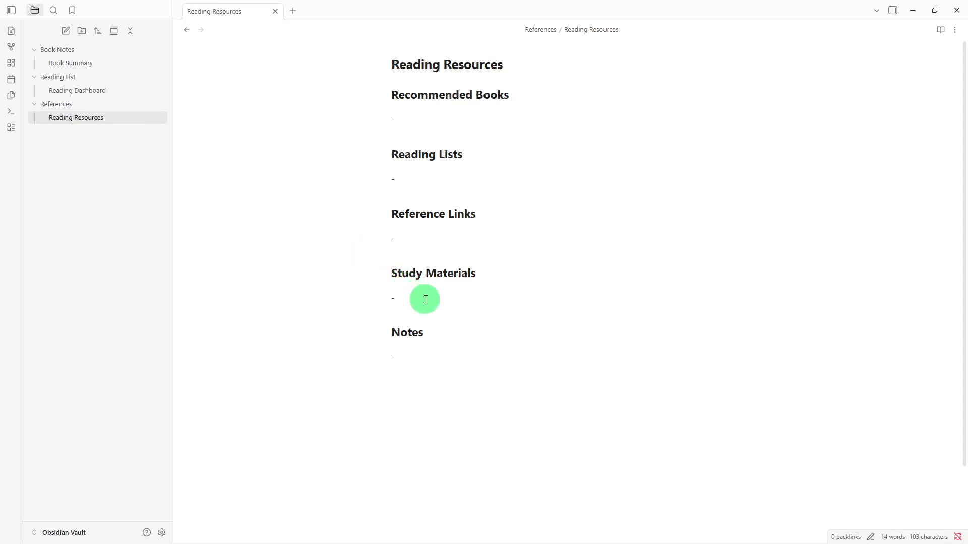
{"action": "left_click", "coordinate": [449, 319]}
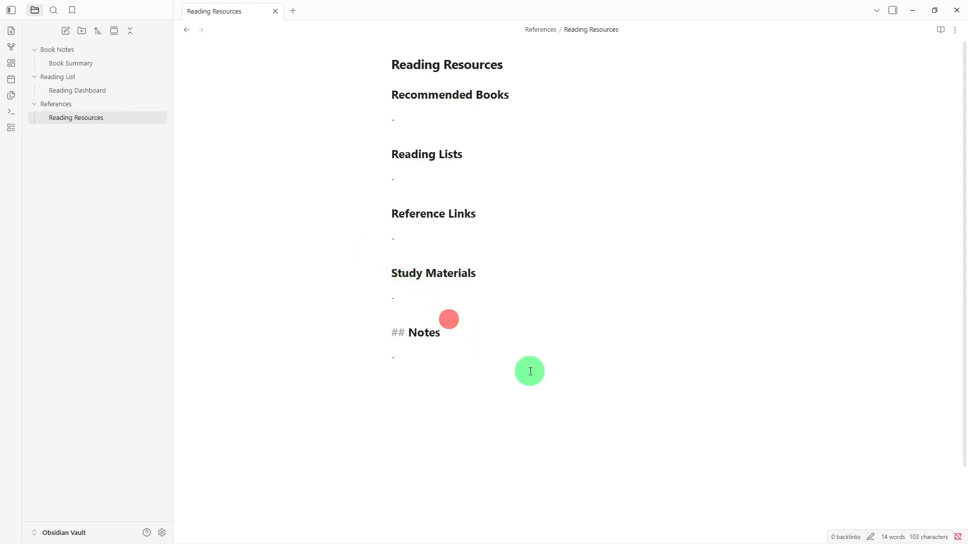
{"action": "left_click", "coordinate": [529, 370]}
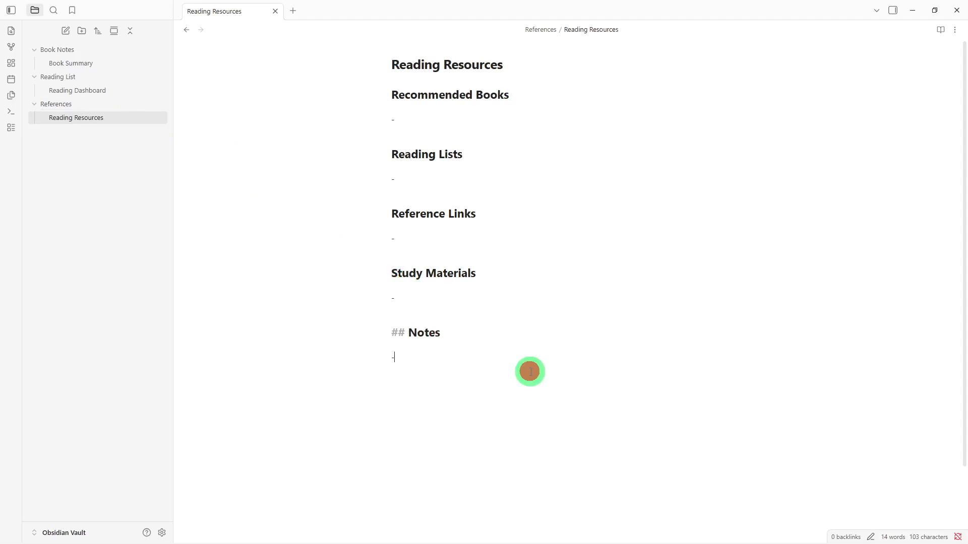
{"action": "left_click", "coordinate": [525, 404]}
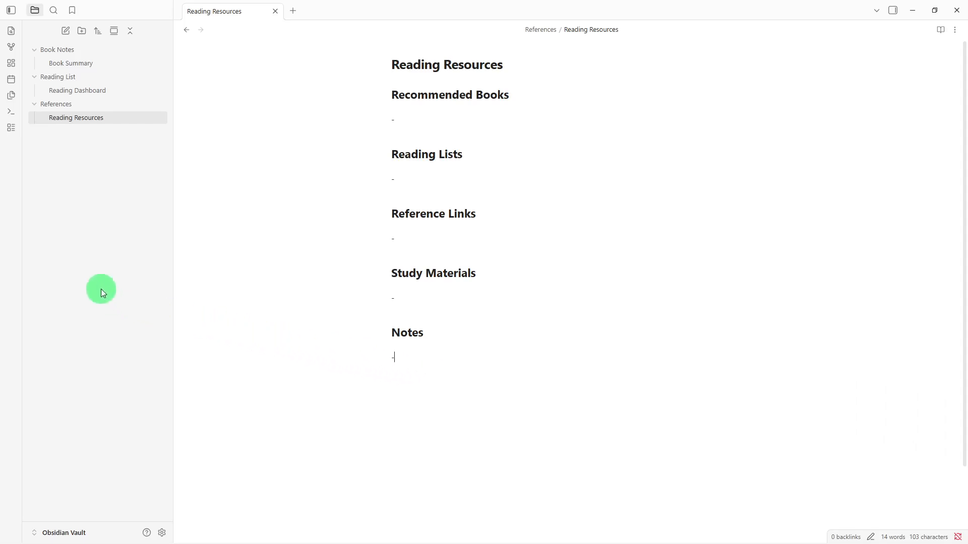
In the Reading Dashboard note, add internal links to Book Summary and Reading Resources on separate lines under Related Notes.
{"action": "left_click", "coordinate": [78, 91]}
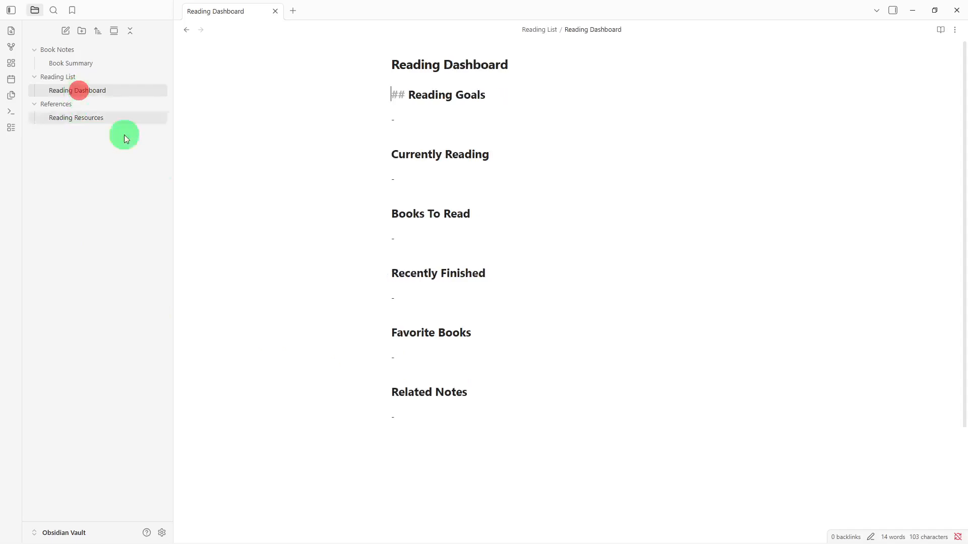
{"action": "left_click", "coordinate": [444, 421]}
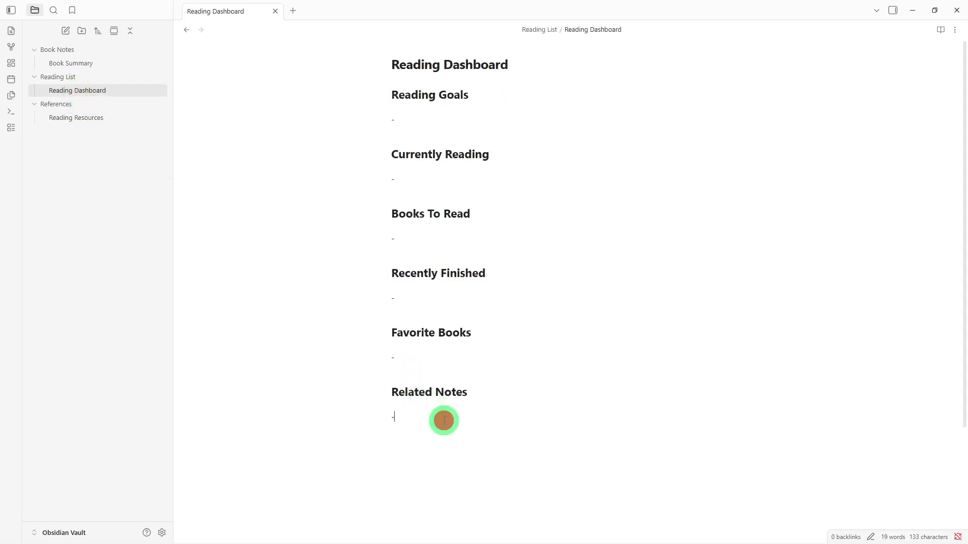
{"action": "key", "text": "Return"}
{"action": "type", "text": "[["}
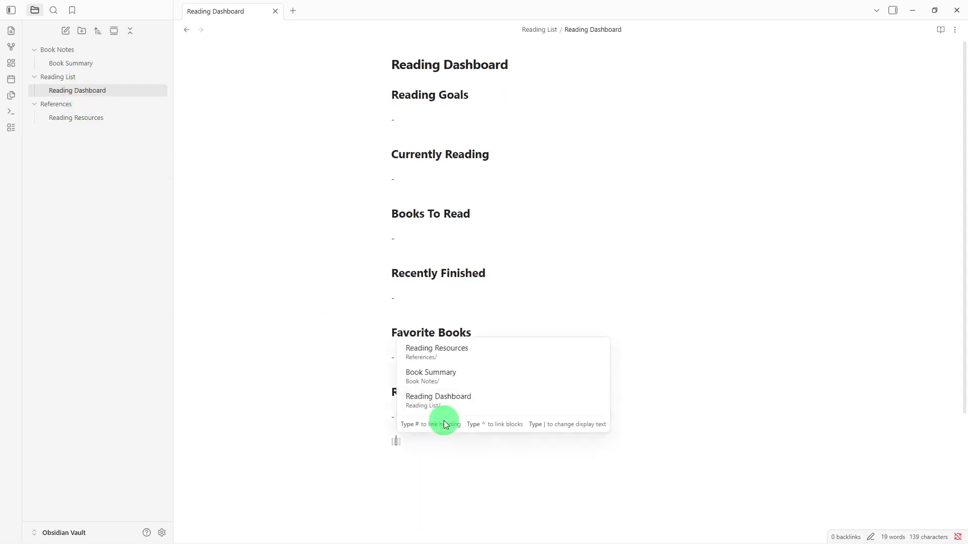
{"action": "left_click", "coordinate": [460, 378]}
{"action": "key", "text": "Return"}
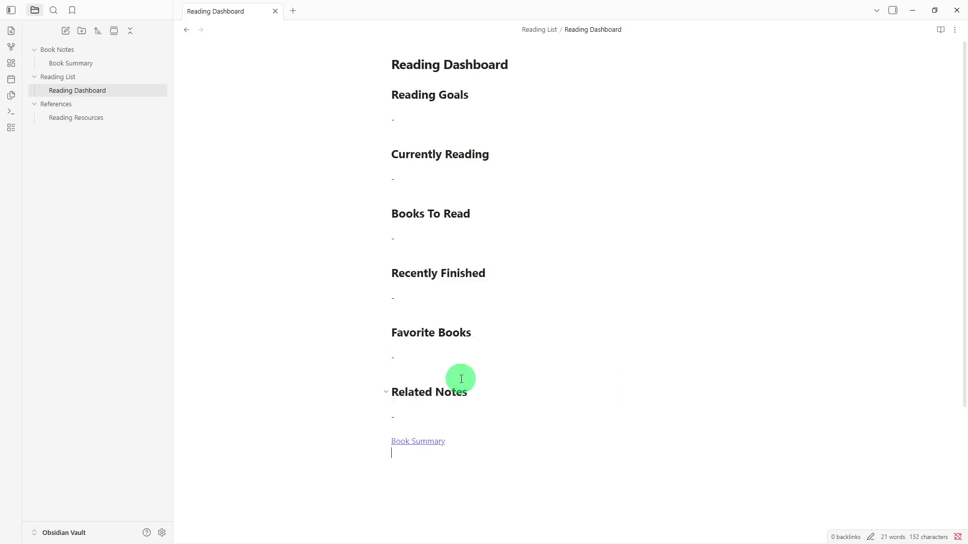
{"action": "type", "text": "[["}
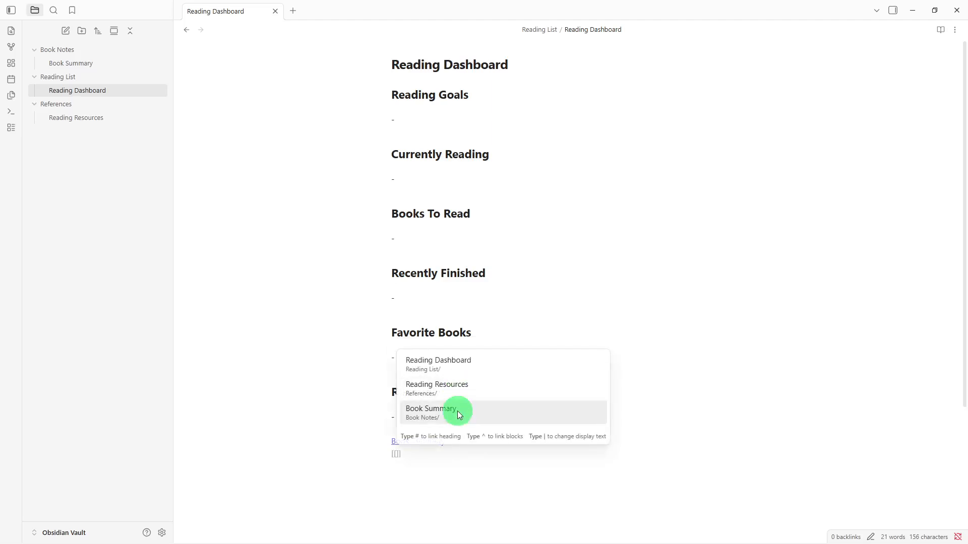
{"action": "left_click", "coordinate": [467, 392]}
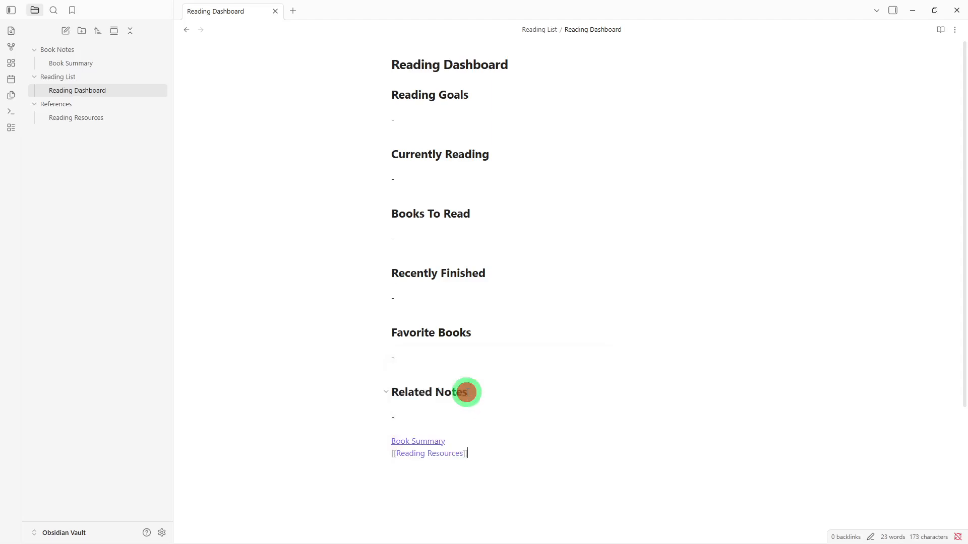
{"action": "key", "text": "Return"}
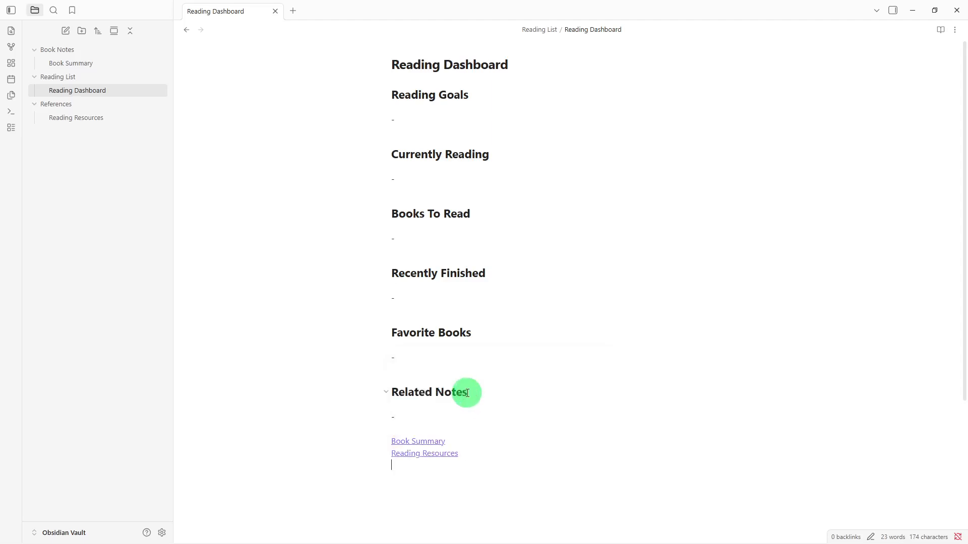
Open the Reading Resources note by following its link under Related Notes in the Reading Dashboard.
{"action": "left_click", "coordinate": [429, 453]}
{"action": "left_click", "coordinate": [456, 475]}
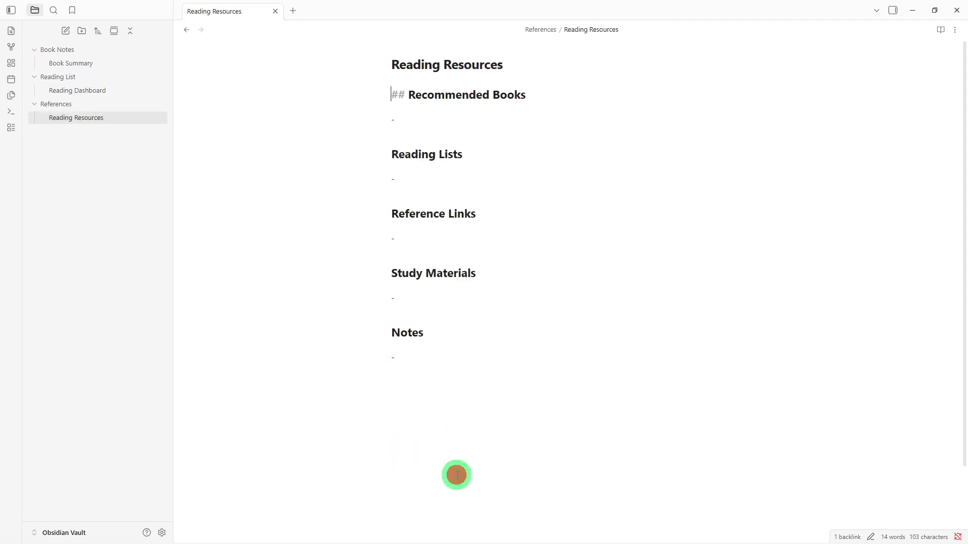
At the end of the Reading Resources note, add internal links to Book Summary and Reading Dashboard on separate lines.
{"action": "key", "text": "Return"}
{"action": "key", "text": "Return"}
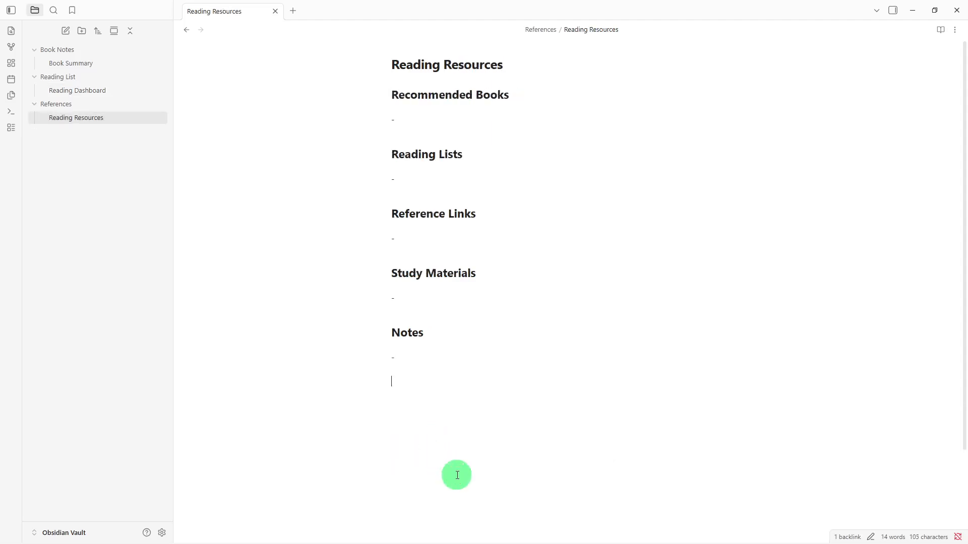
{"action": "type", "text": "[["}
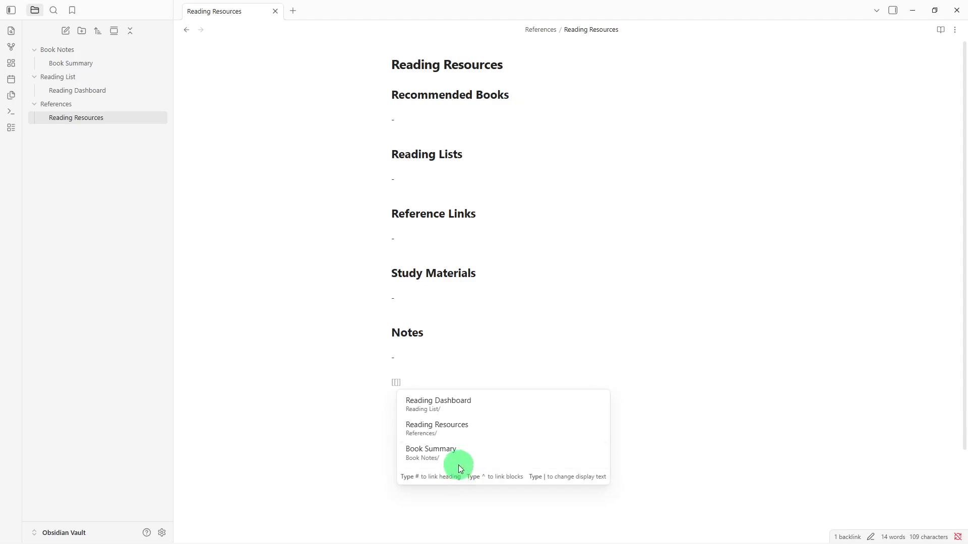
{"action": "left_click", "coordinate": [462, 457]}
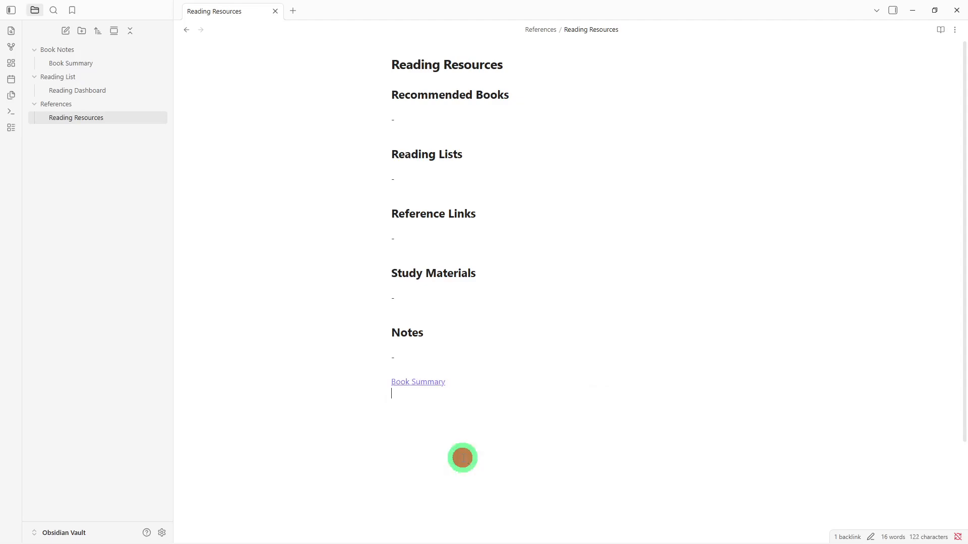
{"action": "type", "text": "[["}
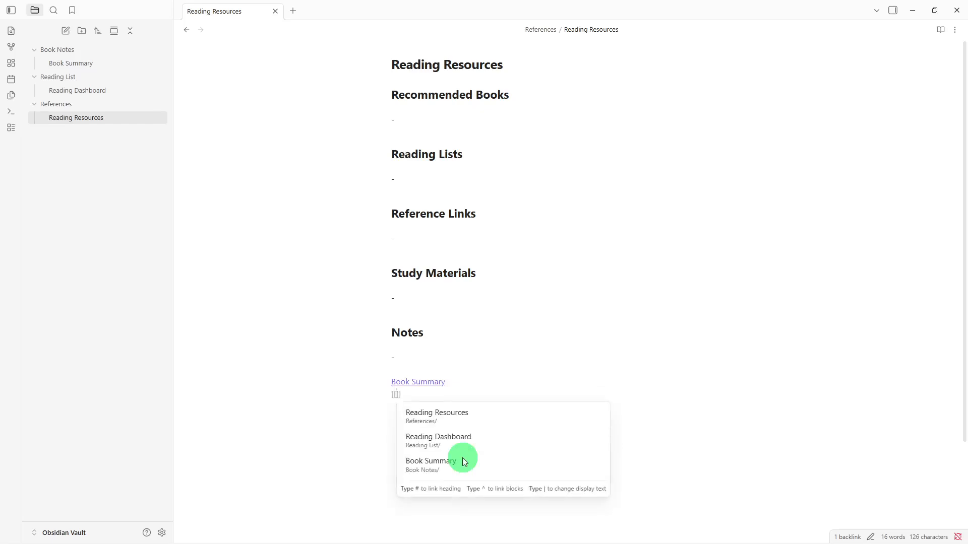
{"action": "left_click", "coordinate": [466, 443]}
{"action": "key", "text": "Return"}
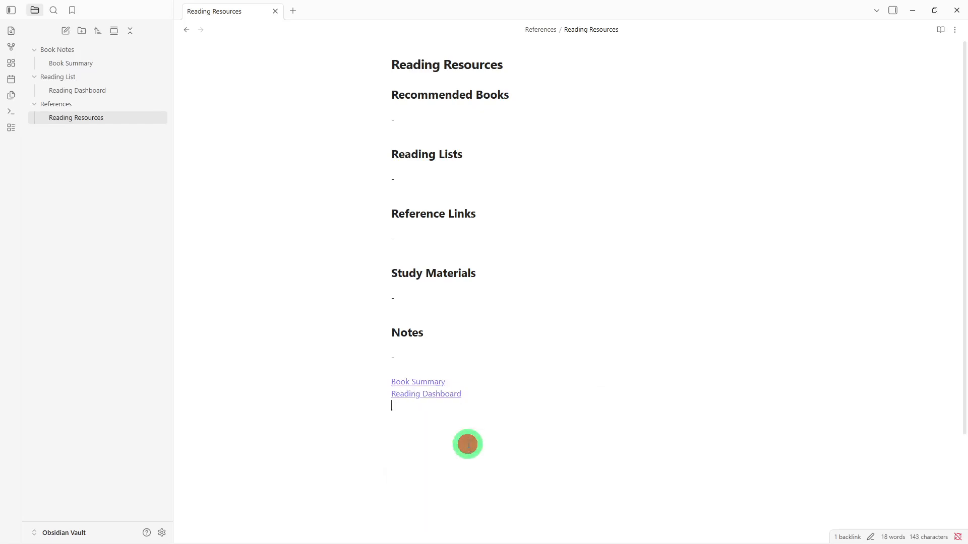
Follow the Book Summary link and insert an internal link to Reading Resources under that note's Related Books heading.
{"action": "left_click", "coordinate": [434, 381]}
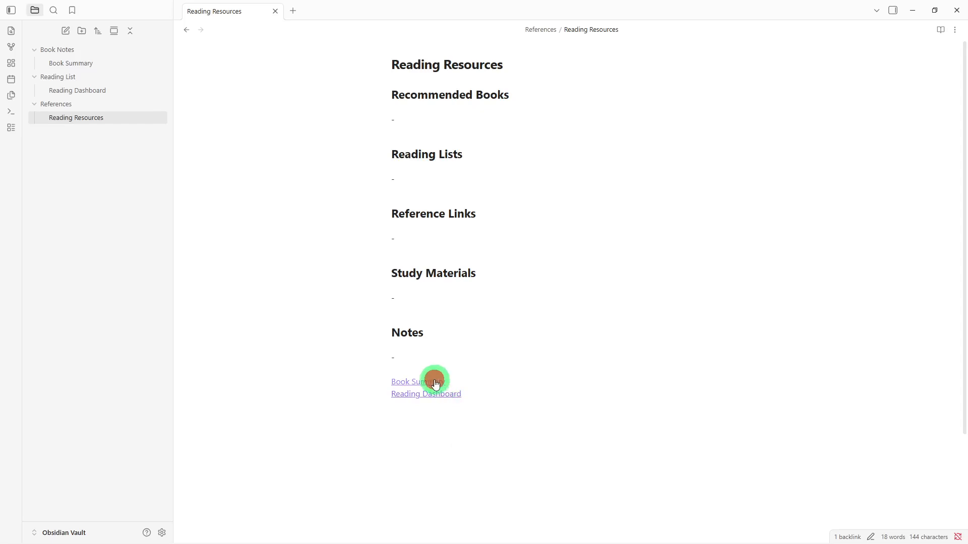
{"action": "scroll", "coordinate": [503, 460], "scroll_direction": "down", "scroll_amount": 1}
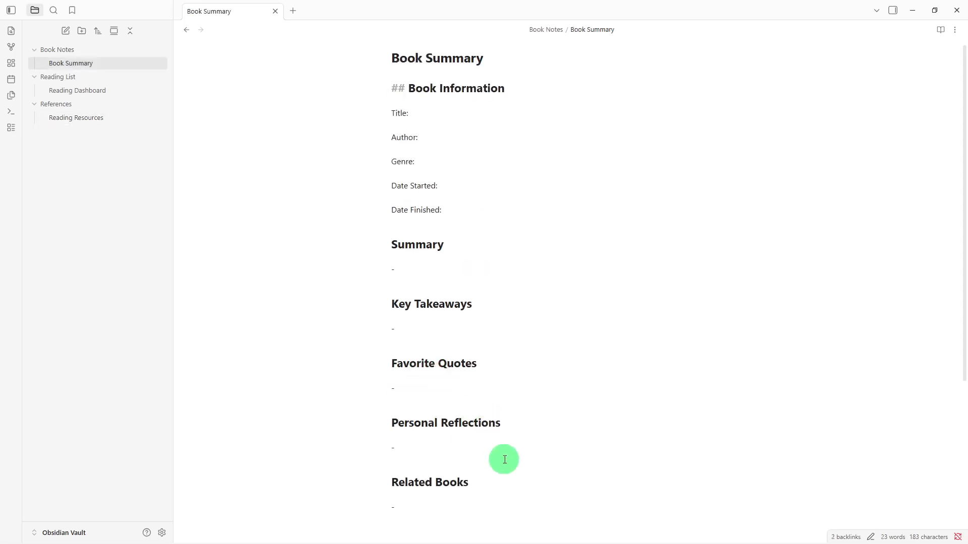
{"action": "left_click", "coordinate": [491, 487]}
{"action": "key", "text": "Return"}
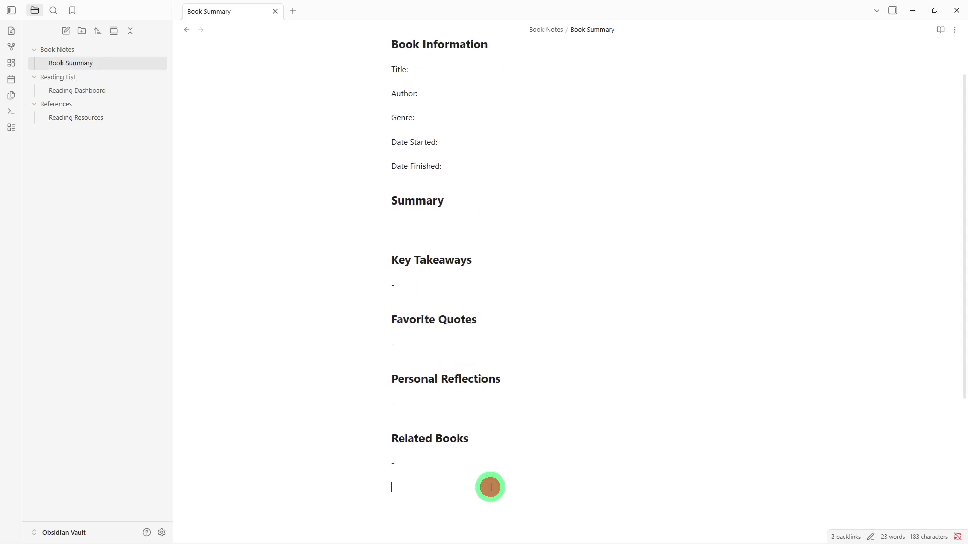
{"action": "type", "text": "[[["}
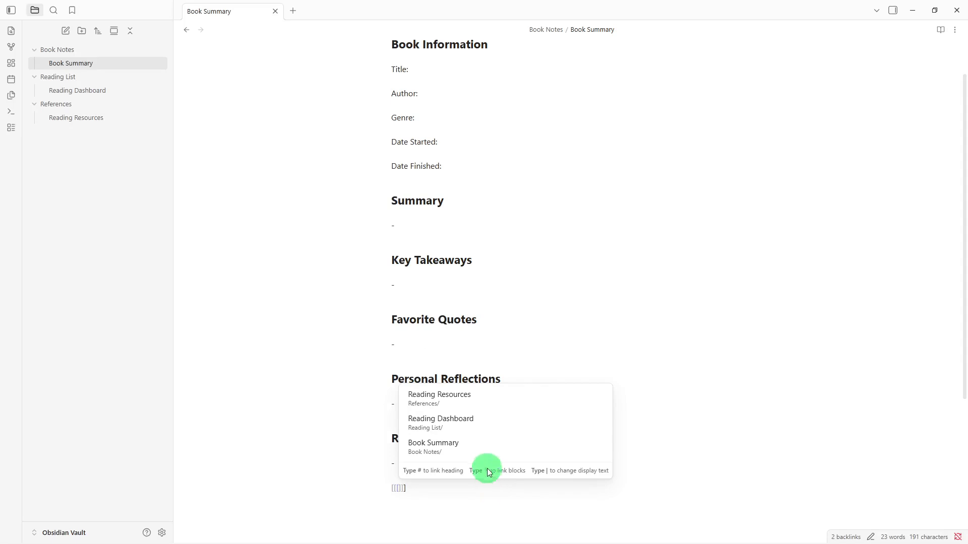
{"action": "left_click", "coordinate": [465, 401]}
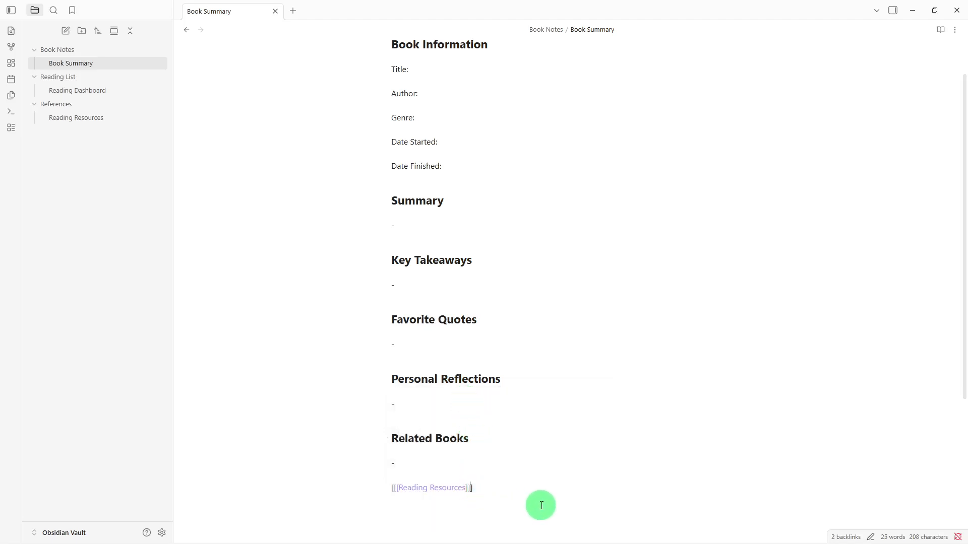
Remove the surplus closing bracket after the Reading Resources link and start a new line below it.
{"action": "key", "text": "Return"}
{"action": "key", "text": "Delete"}
{"action": "key", "text": "BackSpace"}
{"action": "key", "text": "Return"}
{"action": "left_click", "coordinate": [533, 504]}
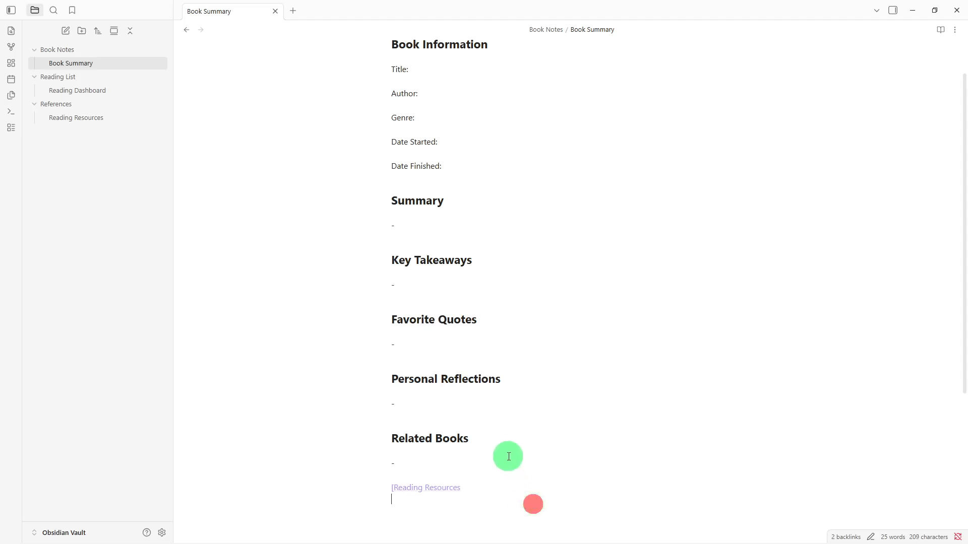
In the Reading Dashboard note, add the tags #reading and #activereads on the line directly below the Reading Goals heading.
{"action": "scroll", "coordinate": [505, 455], "scroll_direction": "up", "scroll_amount": 1}
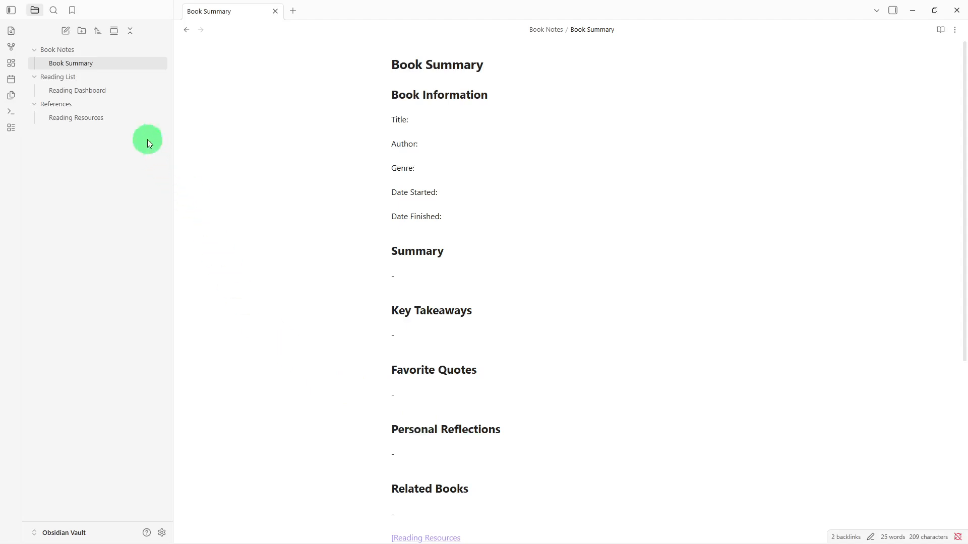
{"action": "left_click", "coordinate": [108, 90]}
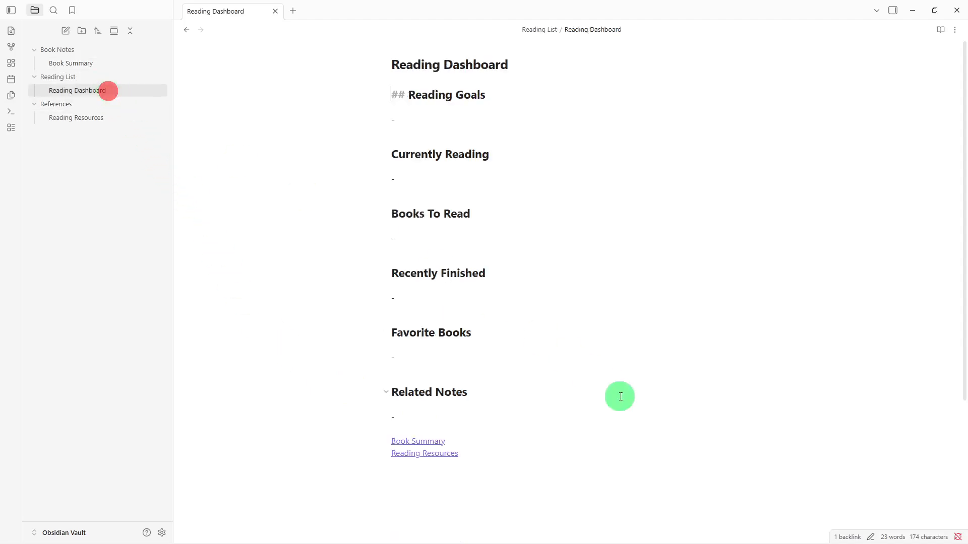
{"action": "left_click", "coordinate": [595, 428]}
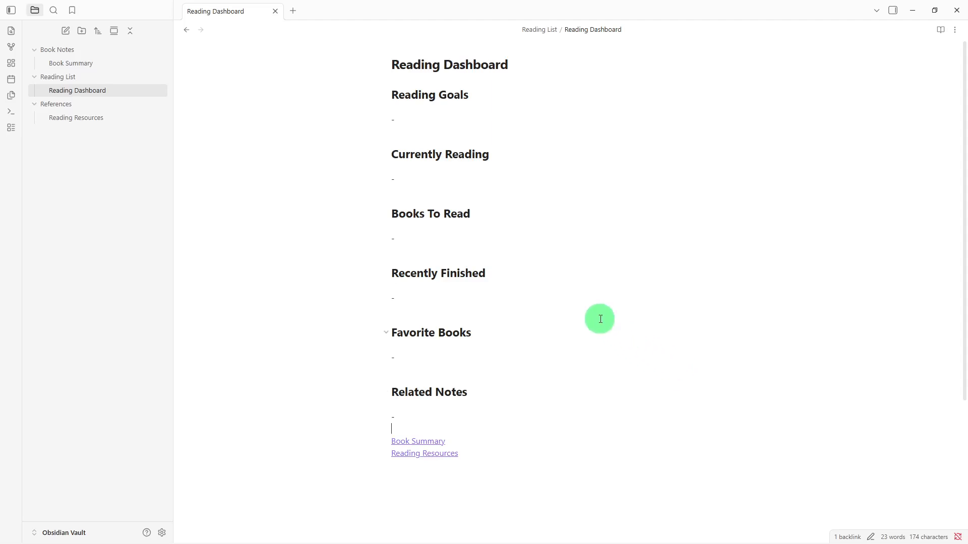
{"action": "left_click", "coordinate": [410, 107]}
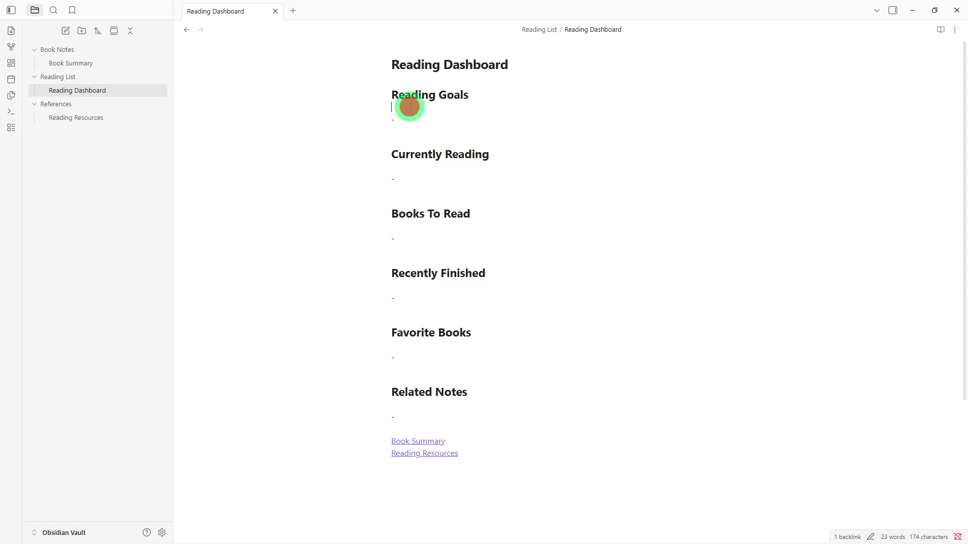
{"action": "key", "text": "Return"}
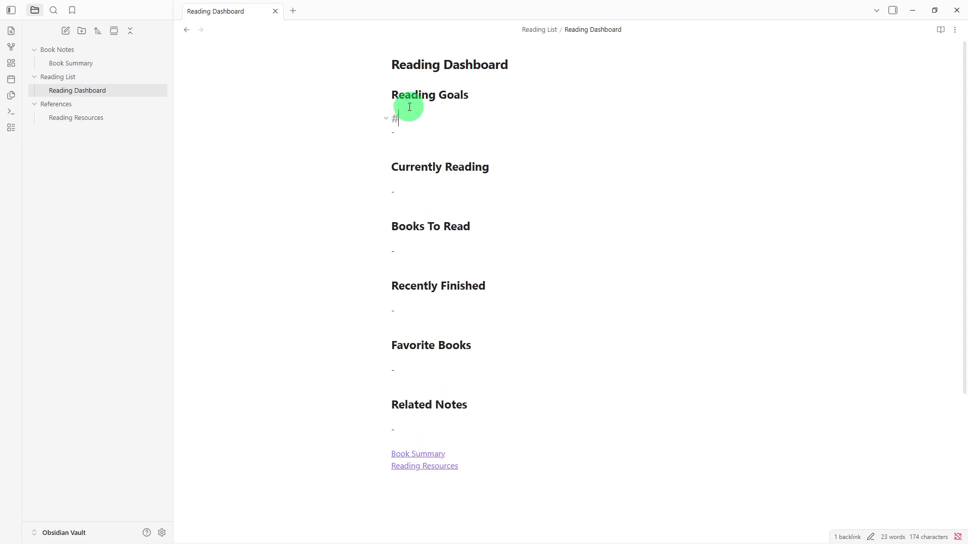
{"action": "type", "text": "#read"}
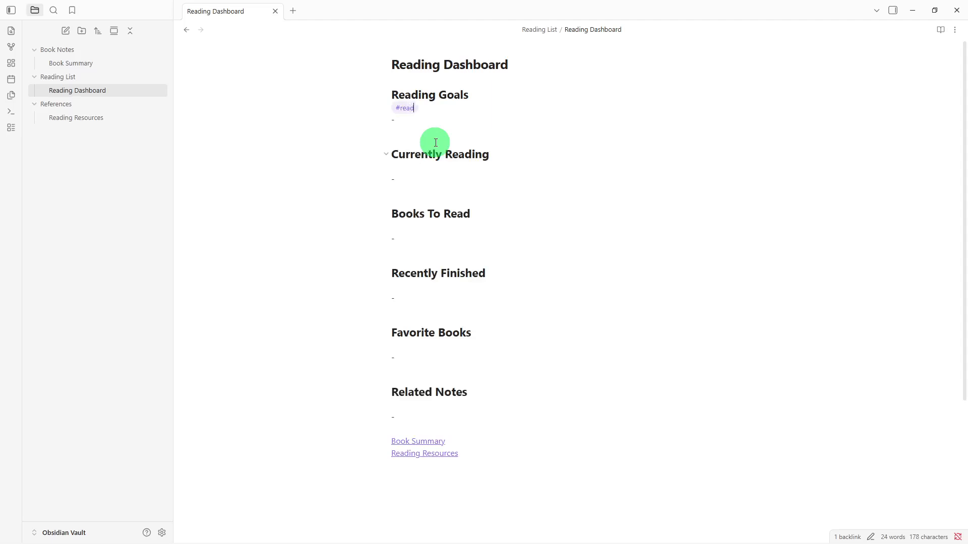
{"action": "type", "text": "ing #"}
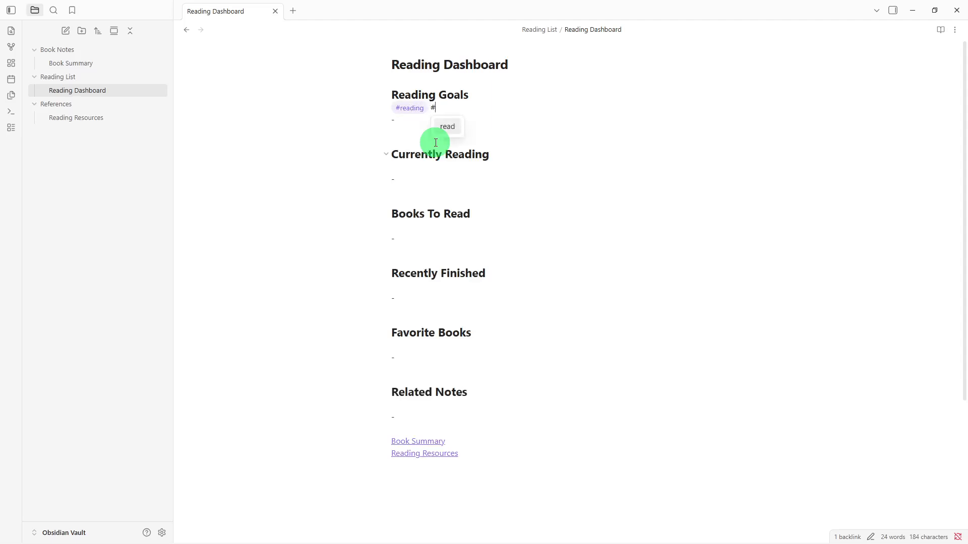
{"action": "type", "text": "active"}
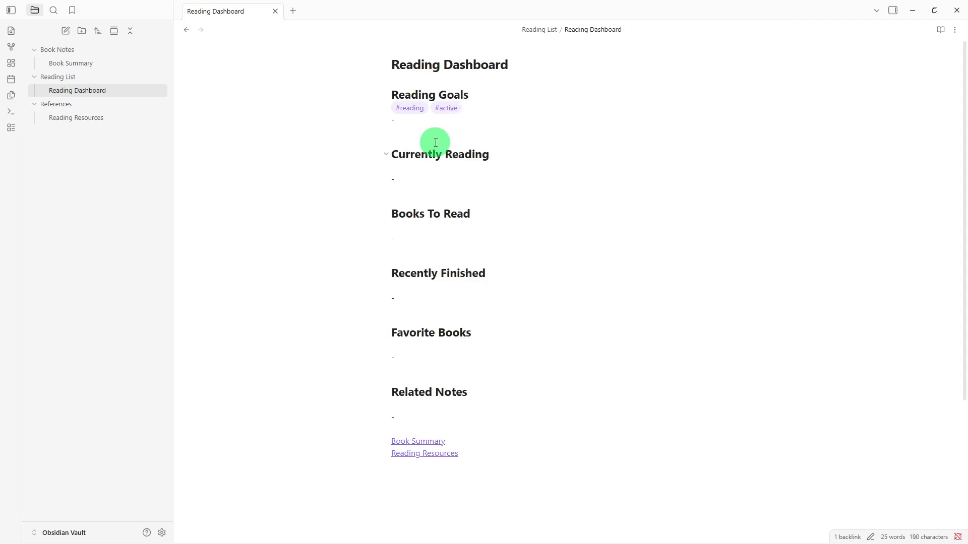
{"action": "type", "text": "reads"}
{"action": "mouse_move", "coordinate": [101, 91]}
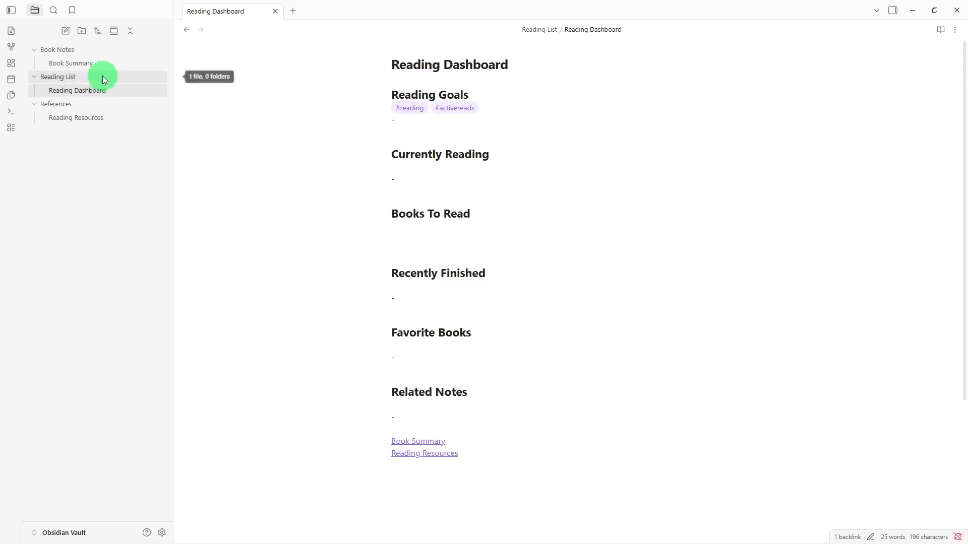
{"action": "mouse_move", "coordinate": [106, 64]}
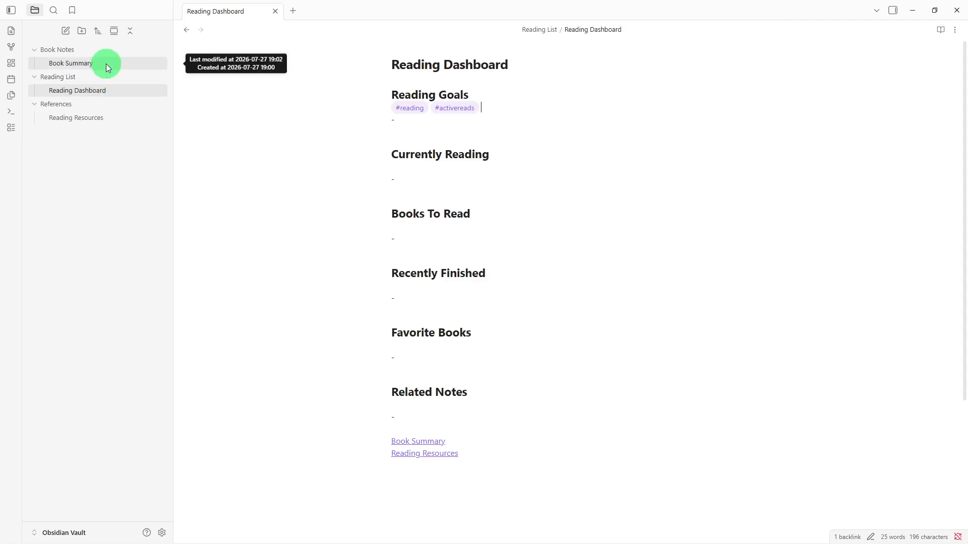
{"action": "mouse_move", "coordinate": [99, 110]}
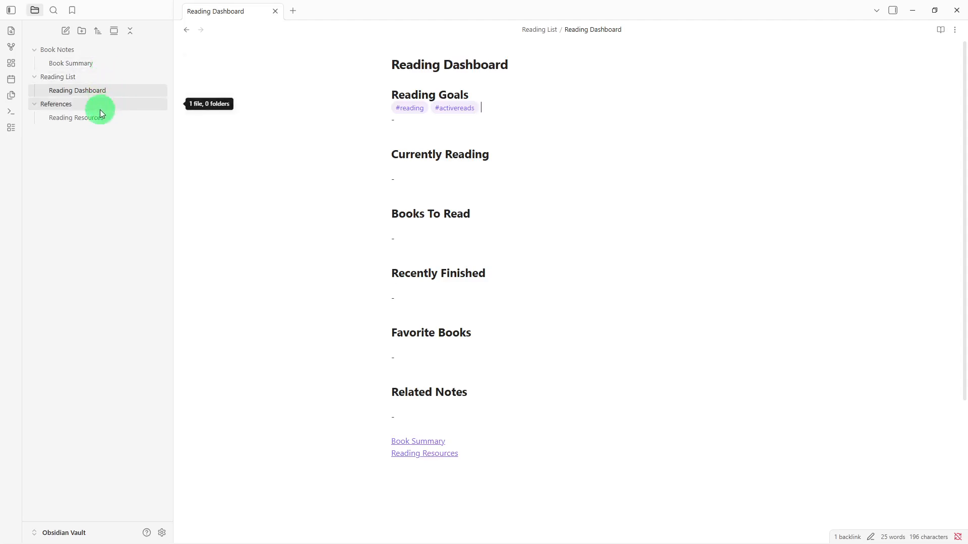